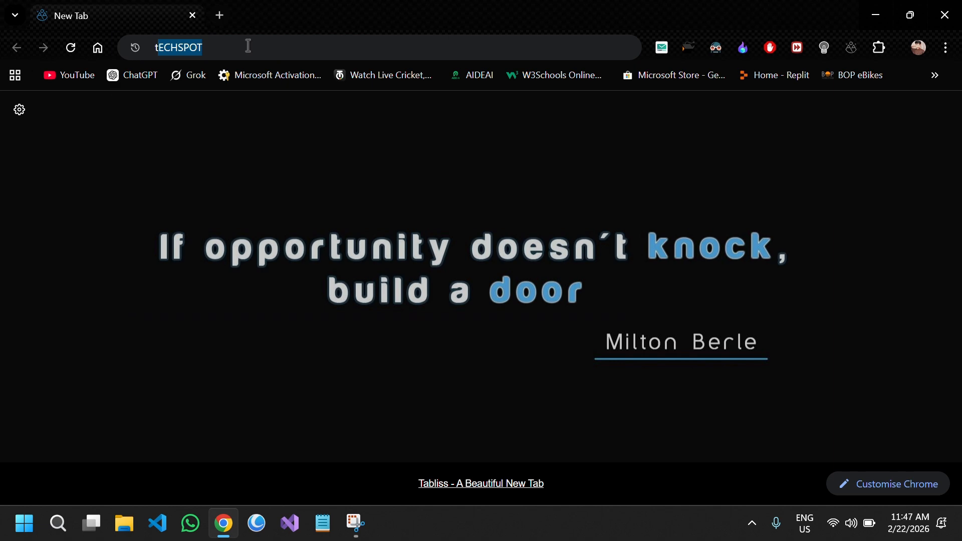
# Step: Search the web for techspot and open the TechSpot website from the results in a new tab
pyautogui.write('echspot')
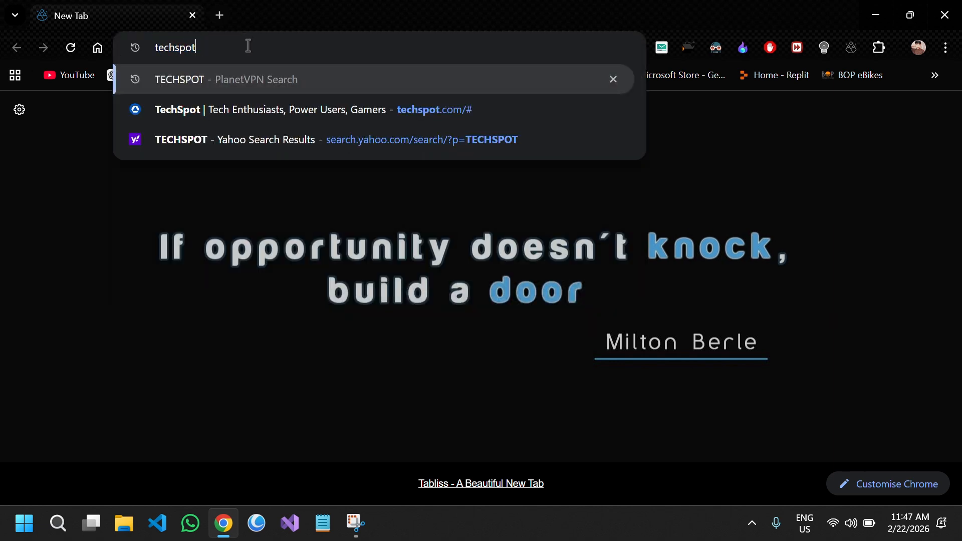
pyautogui.press('Return')
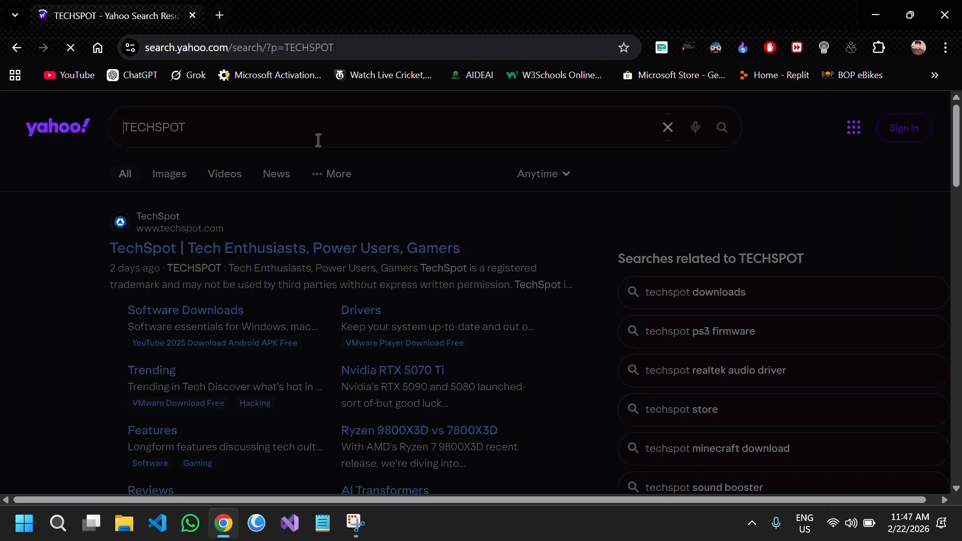
pyautogui.rightClick(230, 255)
pyautogui.click(269, 263)
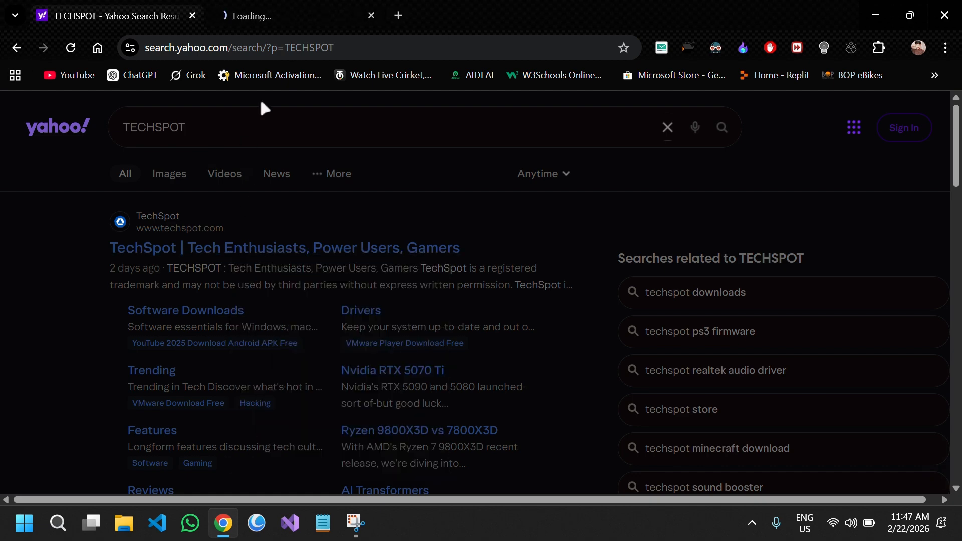
pyautogui.click(260, 16)
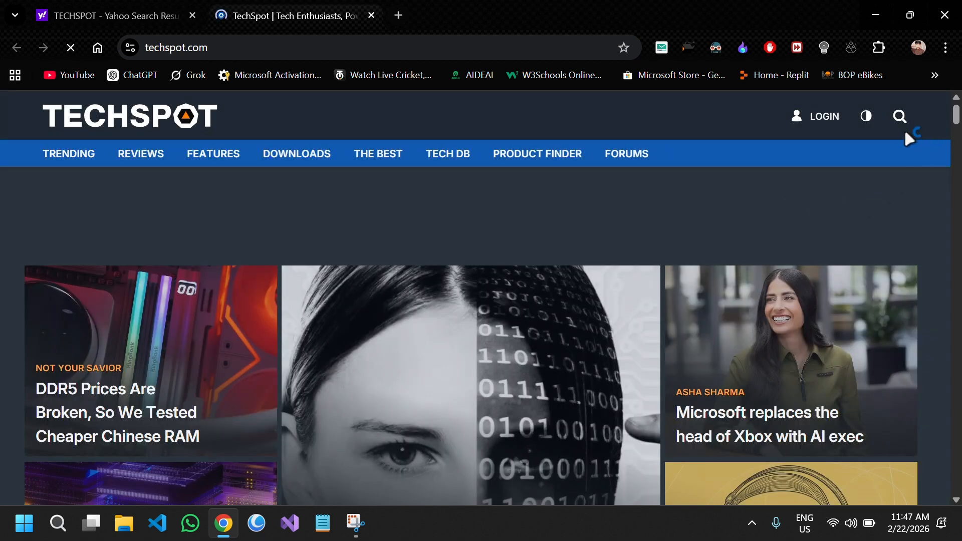
# Step: Search TechSpot for "vmware workstation pro" and open the VMware Player download page from the results
pyautogui.click(897, 126)
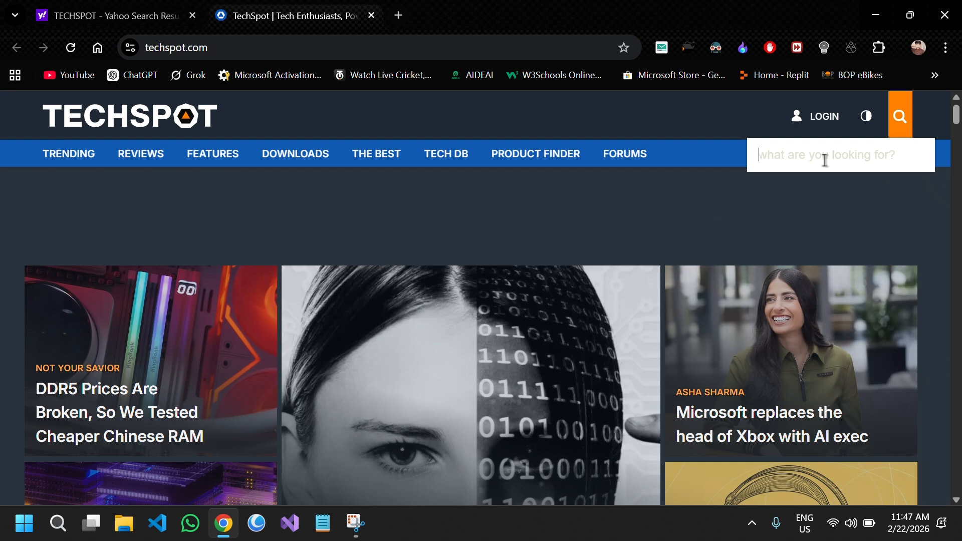
pyautogui.write('vmware workstation pro')
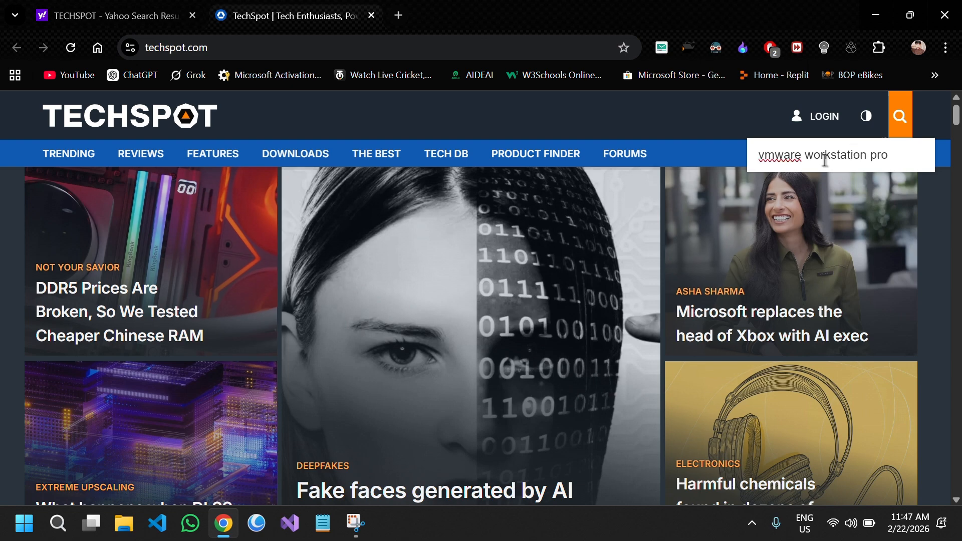
pyautogui.press('Return')
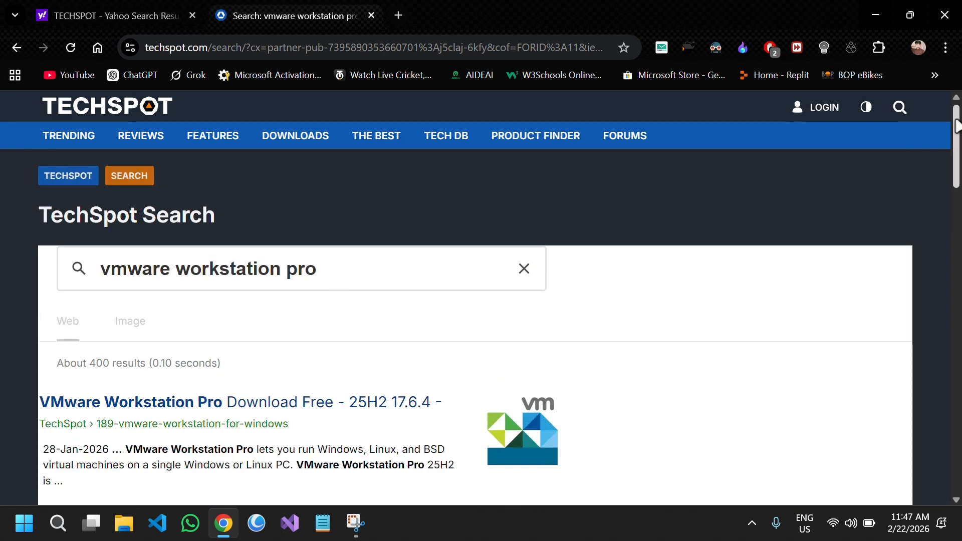
pyautogui.moveTo(956, 126); pyautogui.dragTo(957, 158)
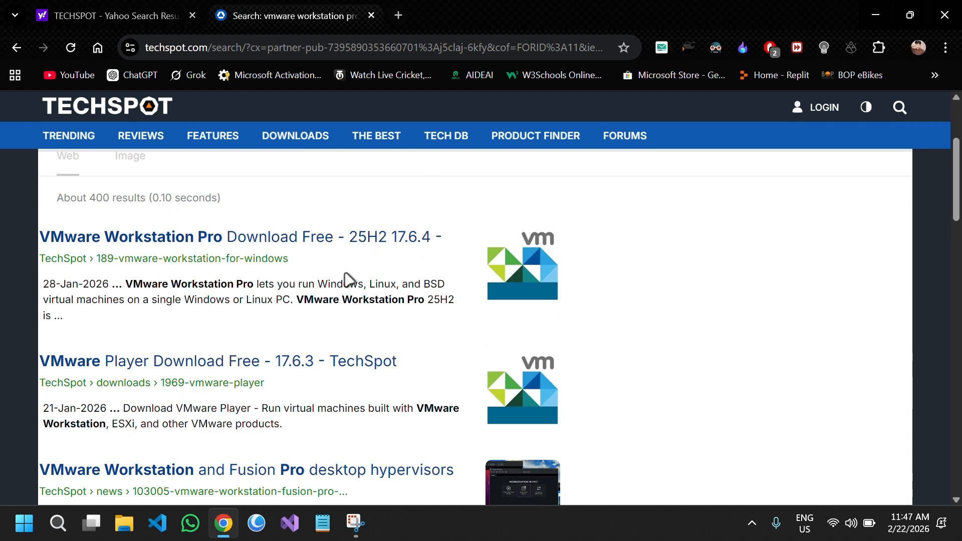
pyautogui.click(348, 370)
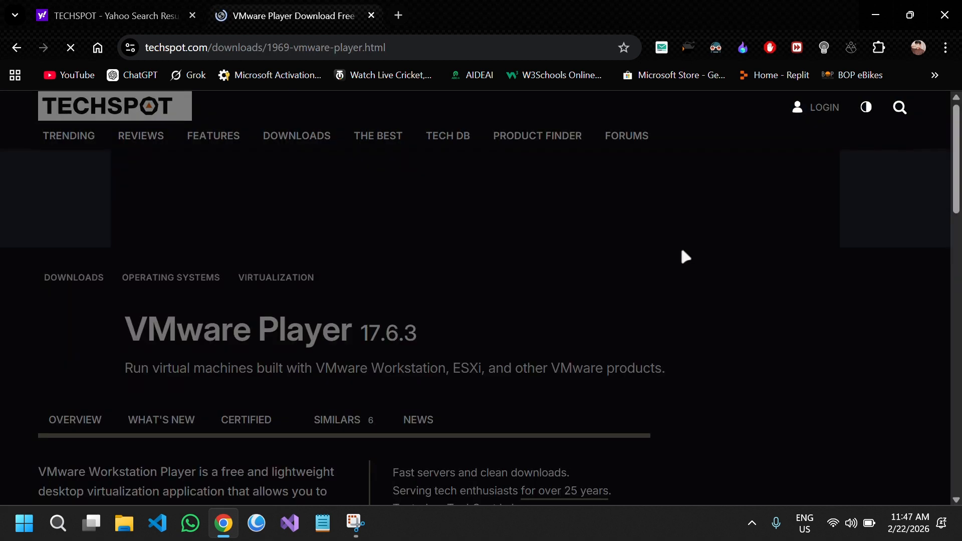
# Step: Download the Windows version of VMware Player 17.6.3 into the Downloads folder and check the browser's downloads
pyautogui.scroll(-6, 571, 248)
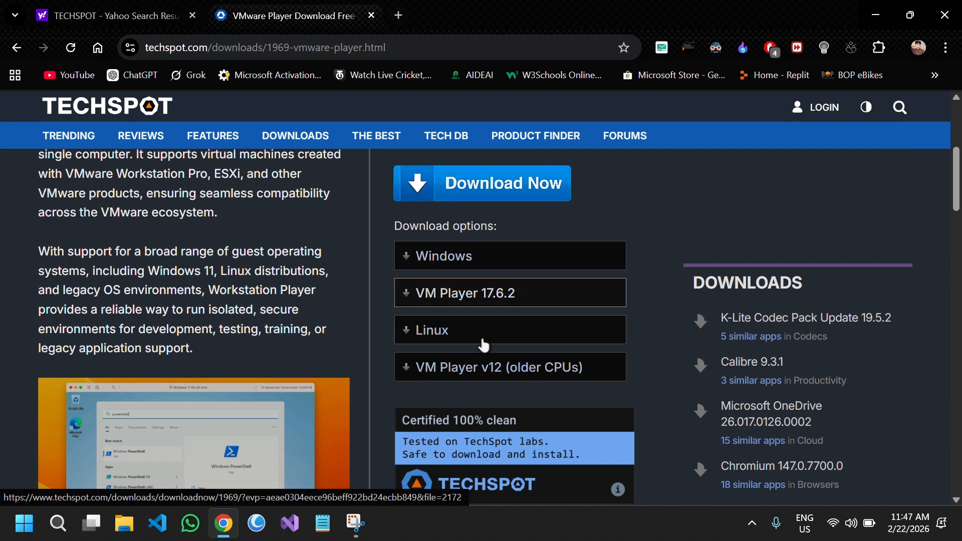
pyautogui.click(466, 263)
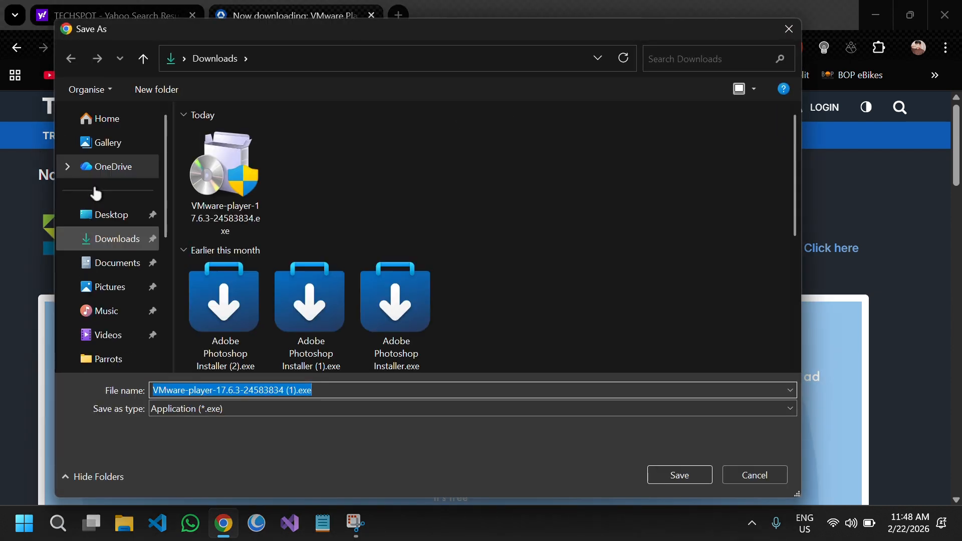
pyautogui.click(98, 239)
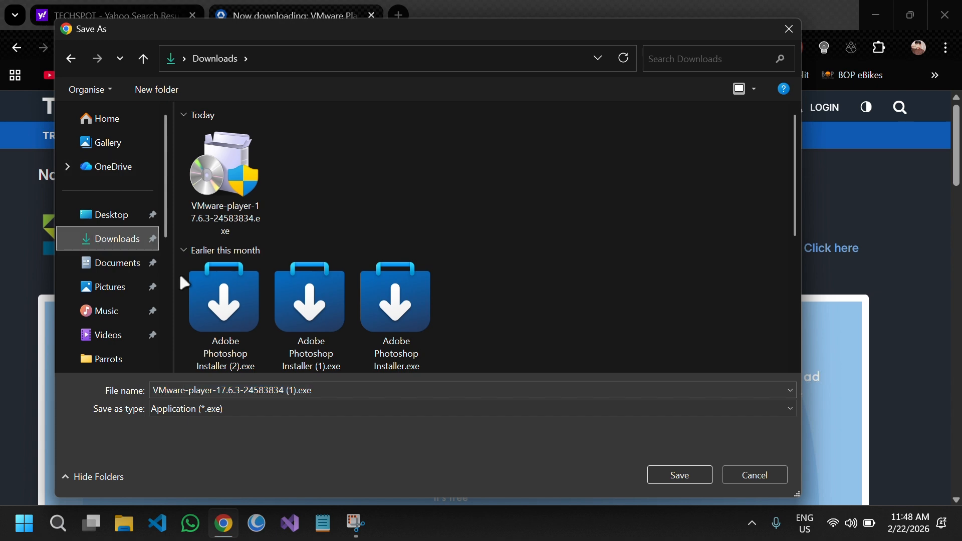
pyautogui.click(678, 479)
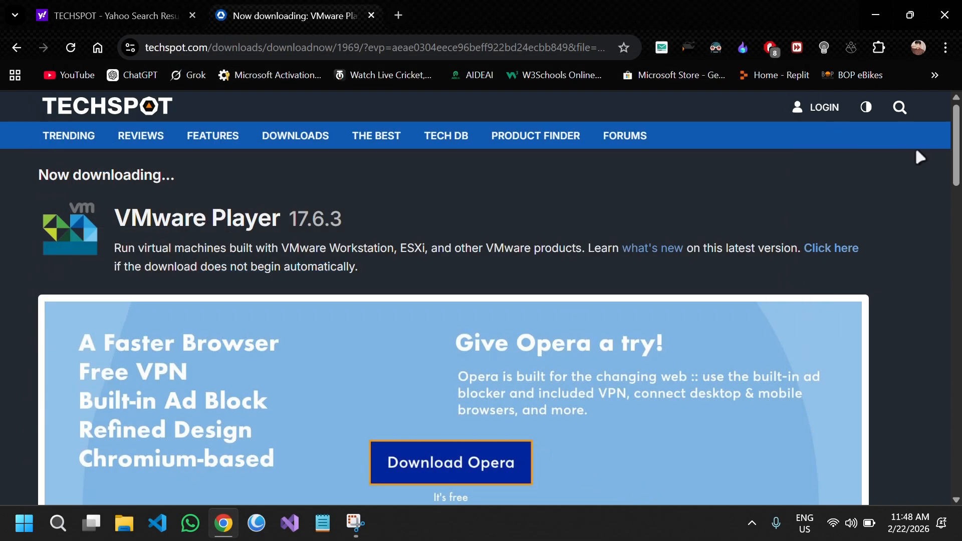
pyautogui.click(892, 47)
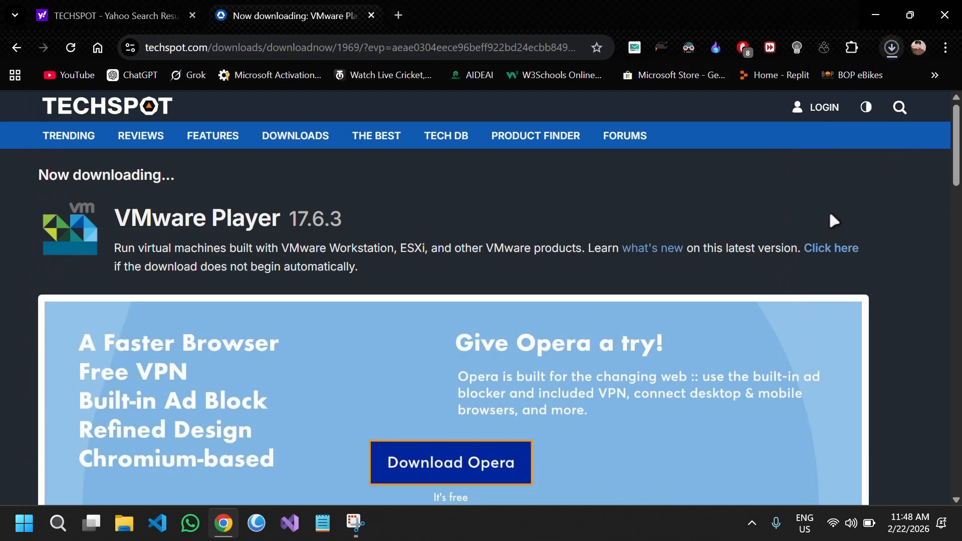
# Step: Run the VMware-player-17.6.3-24583834.exe installer from the Downloads folder in File Explorer and bring up its pending permission prompt
pyautogui.click(123, 530)
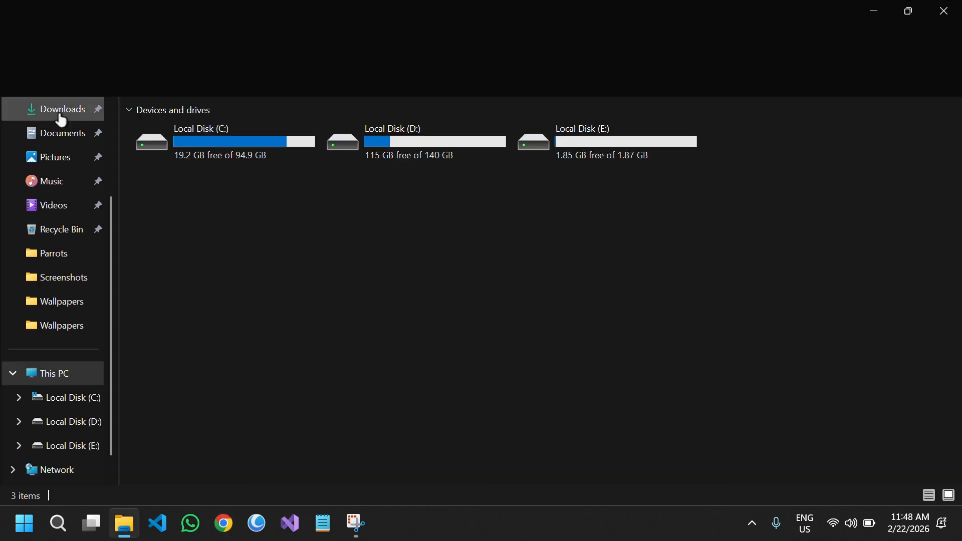
pyautogui.click(58, 115)
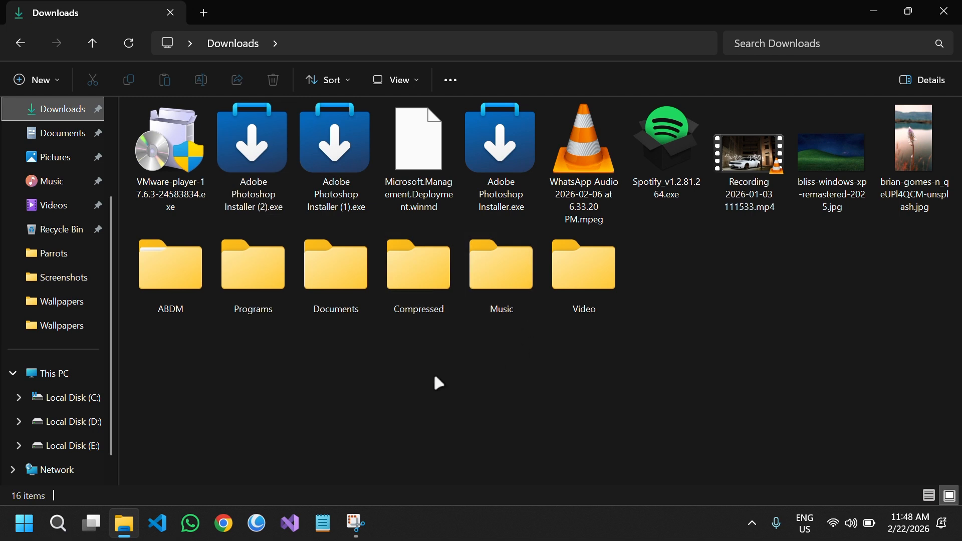
pyautogui.click(185, 158)
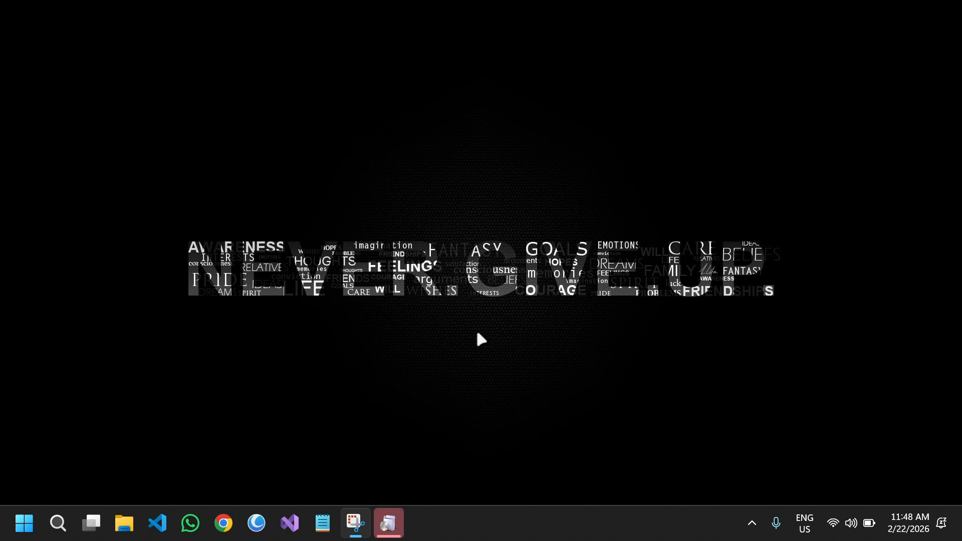
pyautogui.moveTo(393, 532)
pyautogui.click(406, 456)
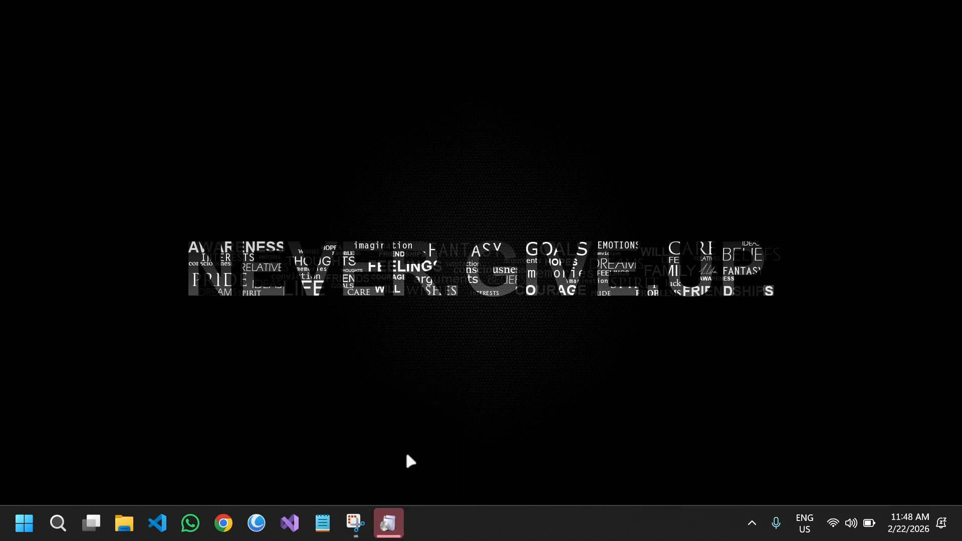
pyautogui.click(400, 529)
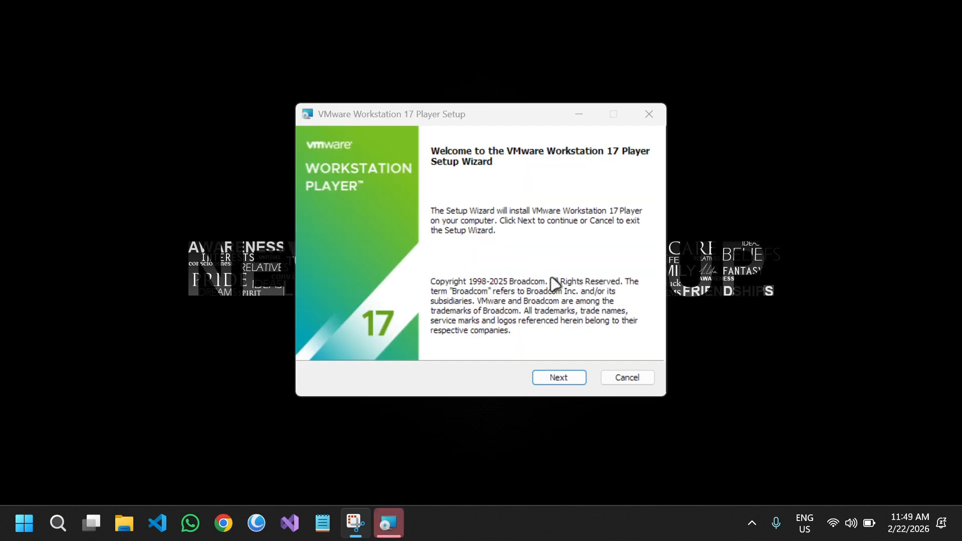
# Step: Accept the license agreement and keep the default install folder with the console tools added to the system PATH
pyautogui.click(563, 376)
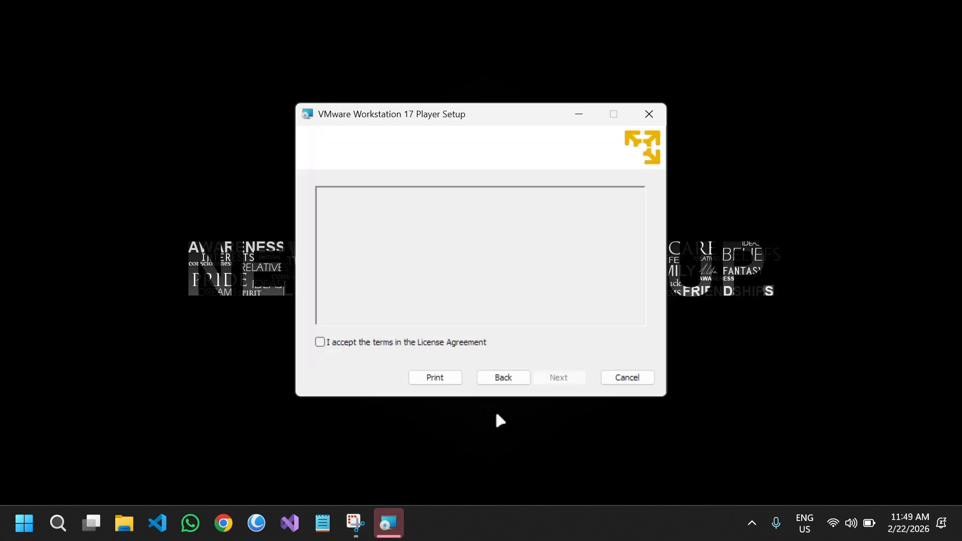
pyautogui.click(388, 344)
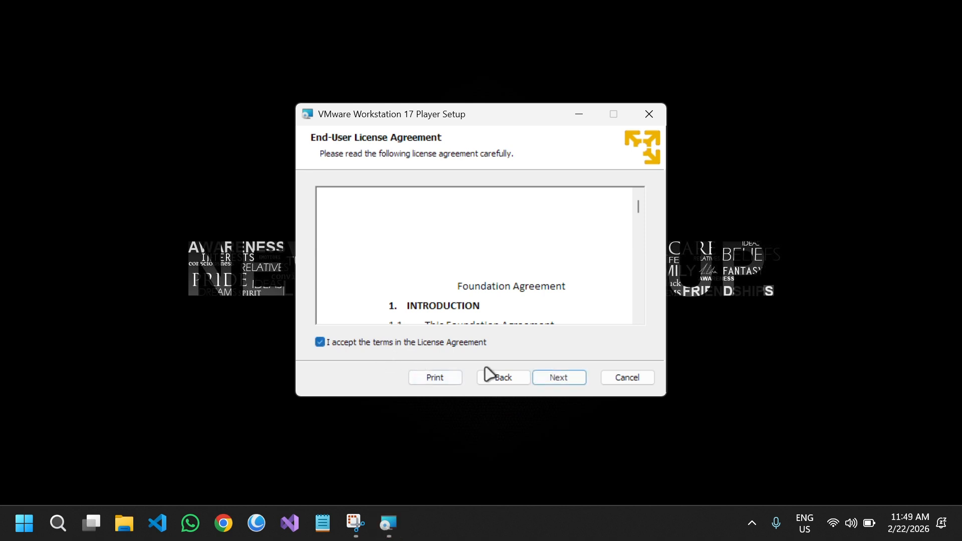
pyautogui.click(562, 378)
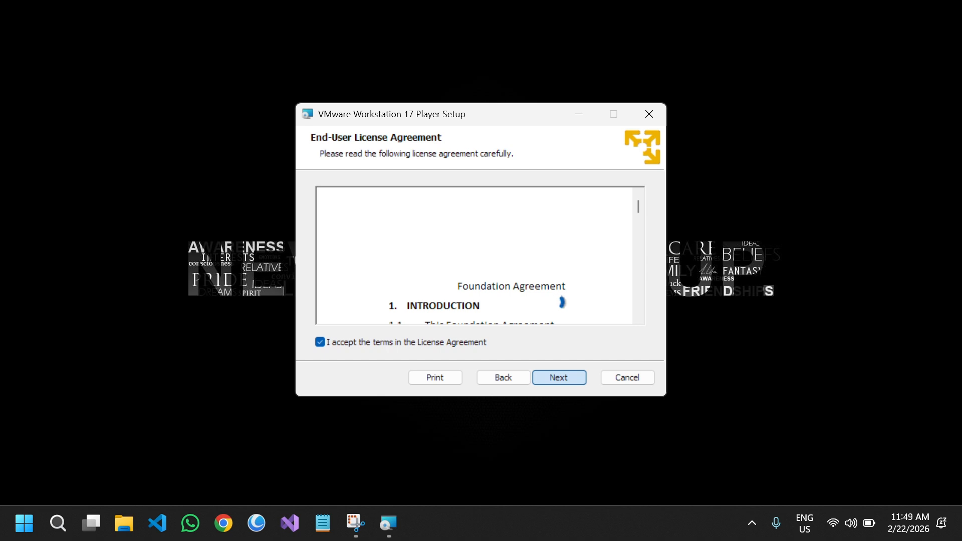
pyautogui.click(560, 376)
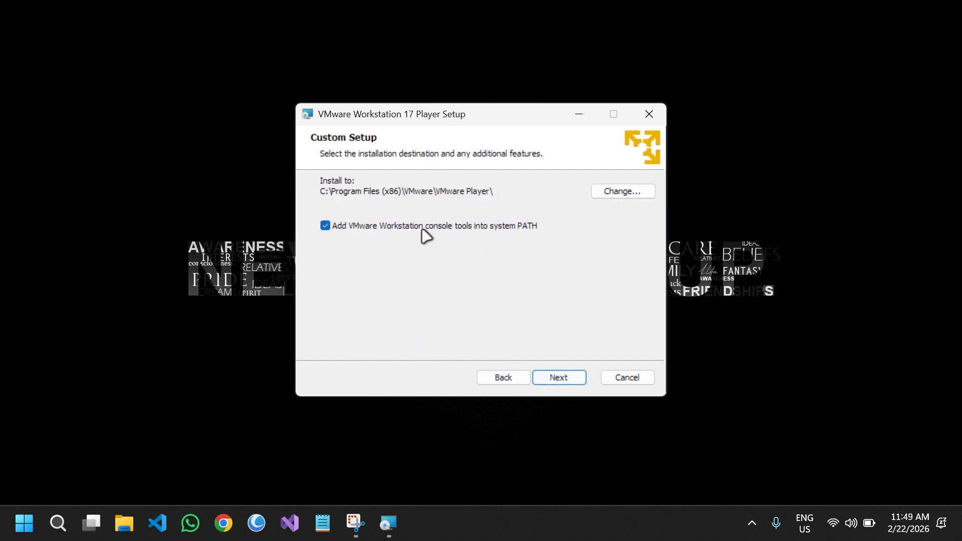
pyautogui.click(576, 381)
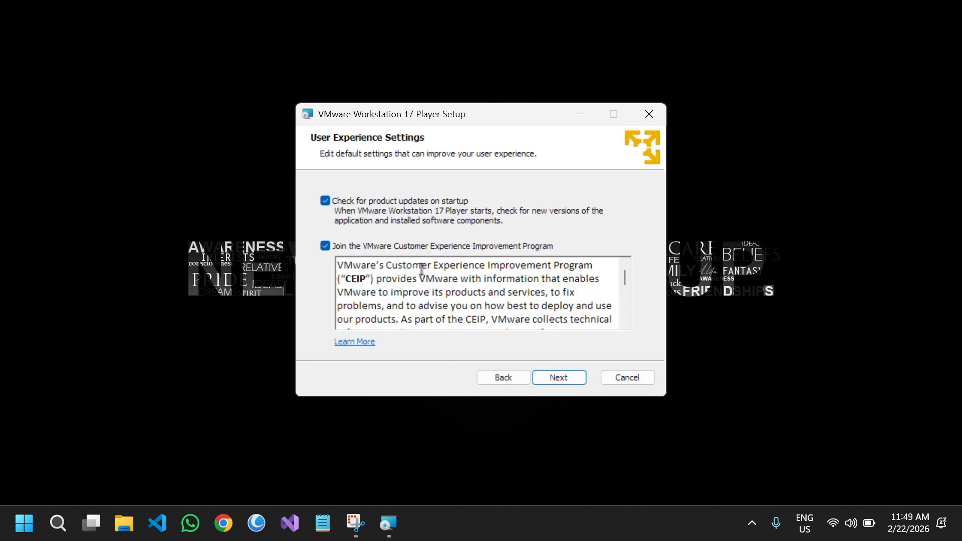
# Step: Disable the Customer Experience Improvement Program and the product update check on startup, and proceed to the shortcut settings
pyautogui.click(325, 246)
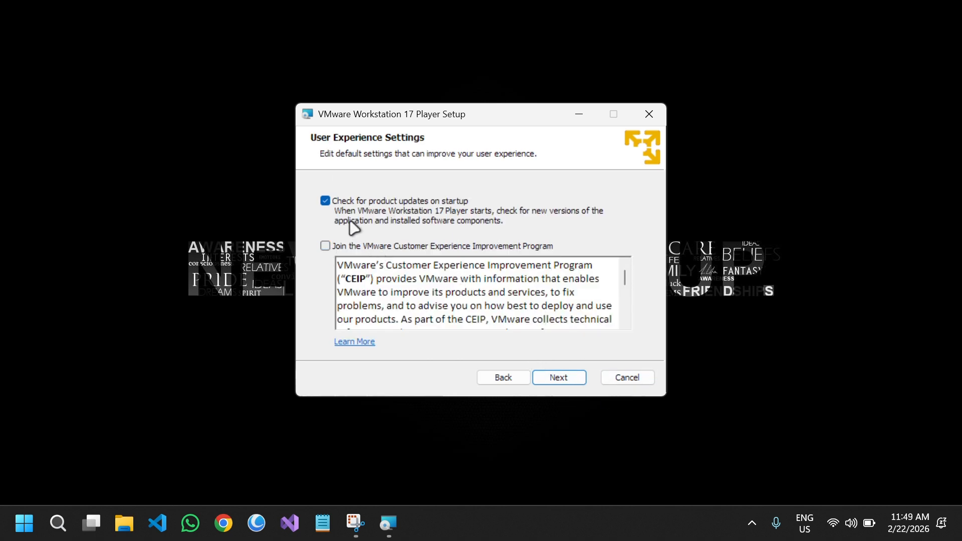
pyautogui.click(325, 201)
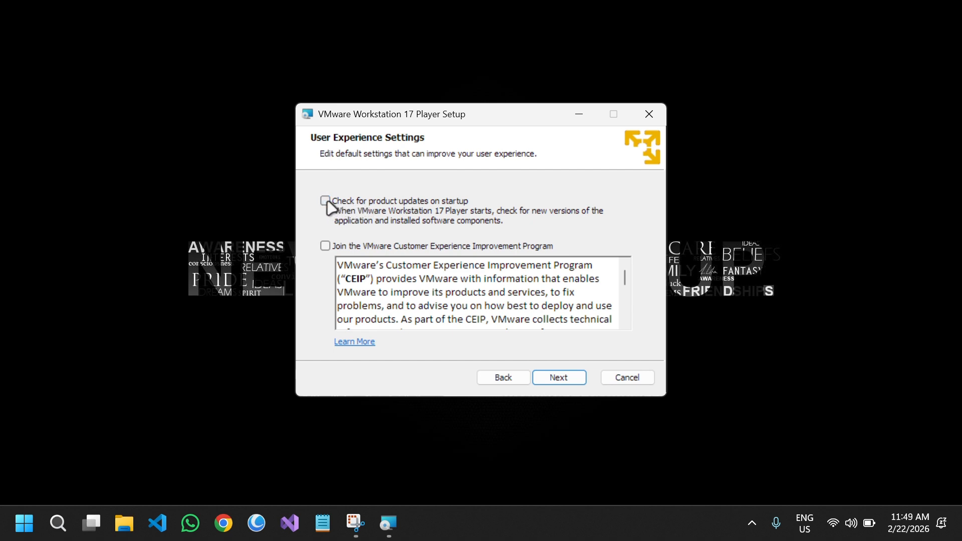
pyautogui.click(552, 378)
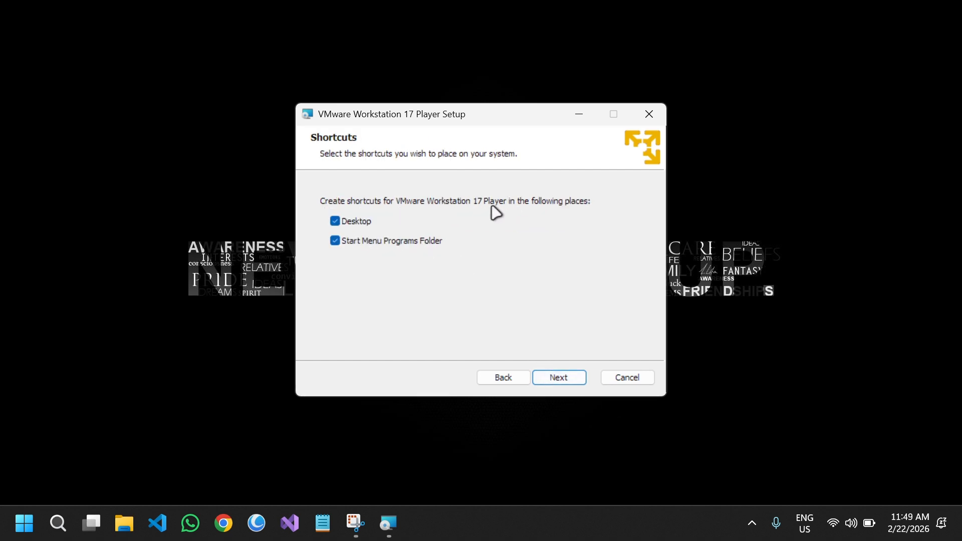
# Step: Keep only the Start Menu Programs Folder shortcut, without a desktop one, and install VMware Workstation 17 Player through to the end of setup
pyautogui.click(351, 221)
pyautogui.click(381, 241)
pyautogui.click(562, 378)
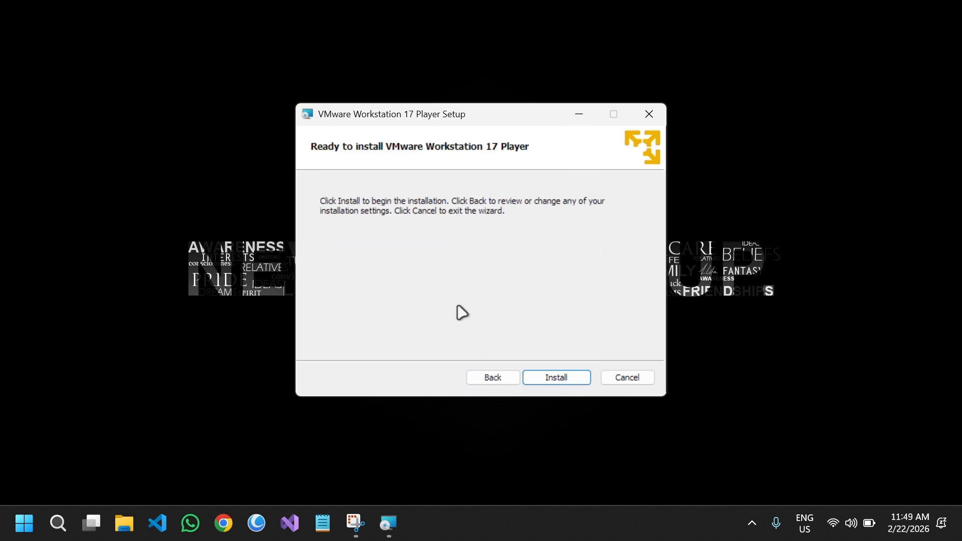
pyautogui.click(486, 380)
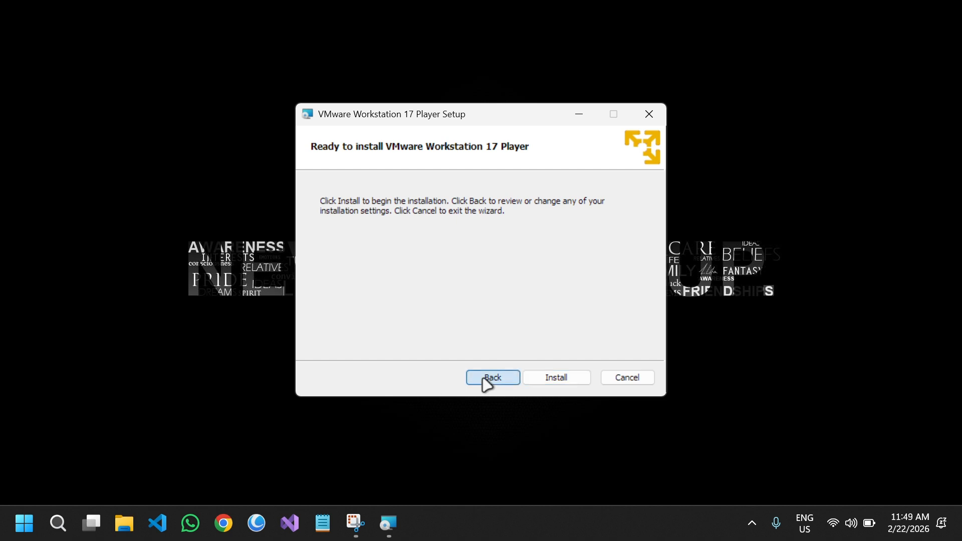
pyautogui.click(341, 240)
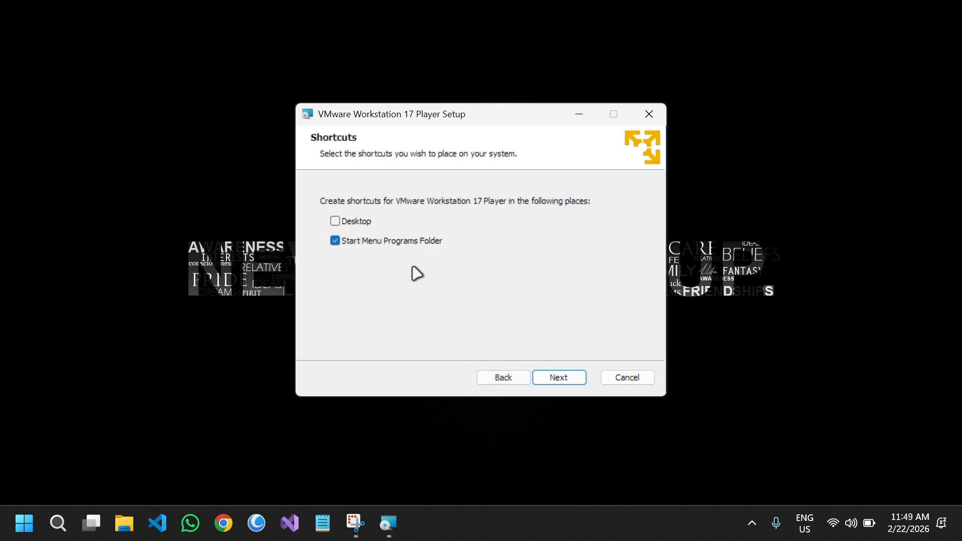
pyautogui.click(555, 383)
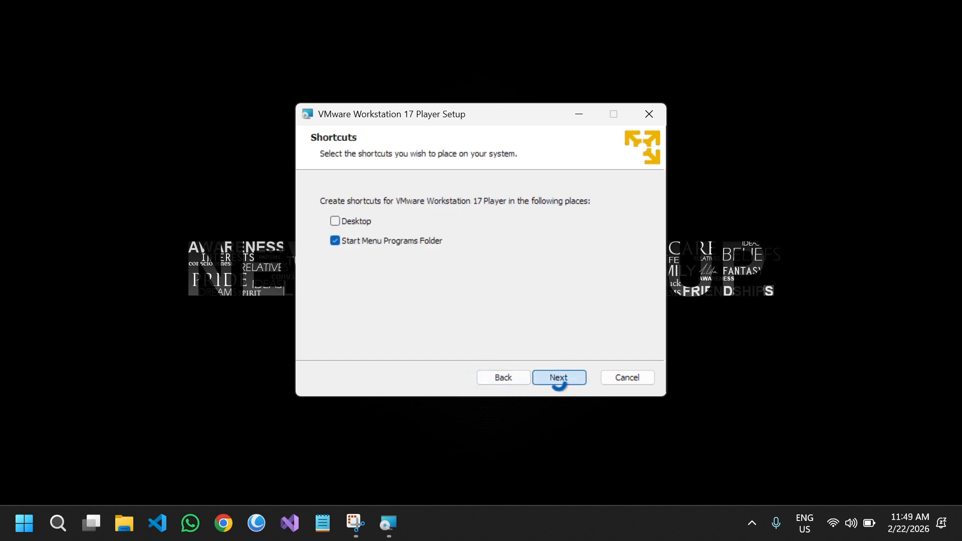
pyautogui.click(555, 382)
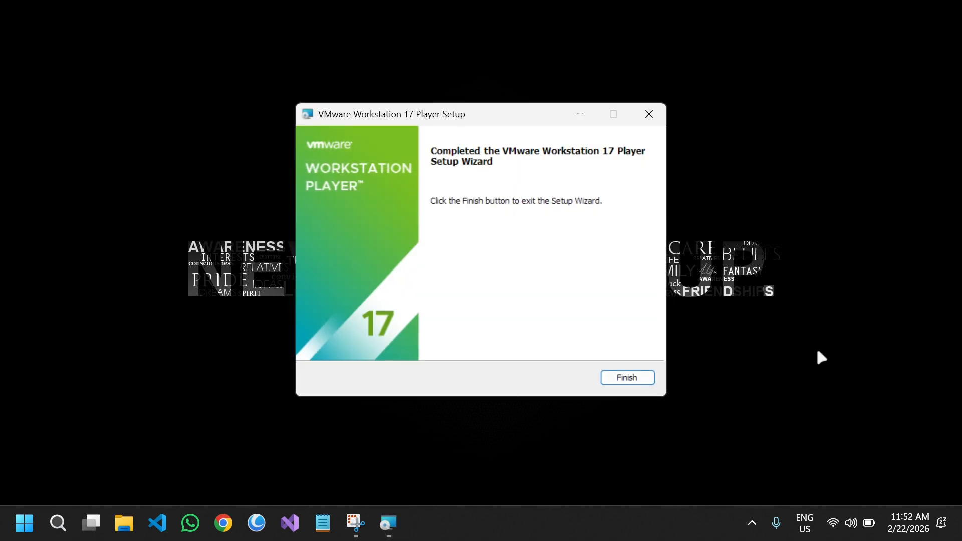
pyautogui.click(629, 383)
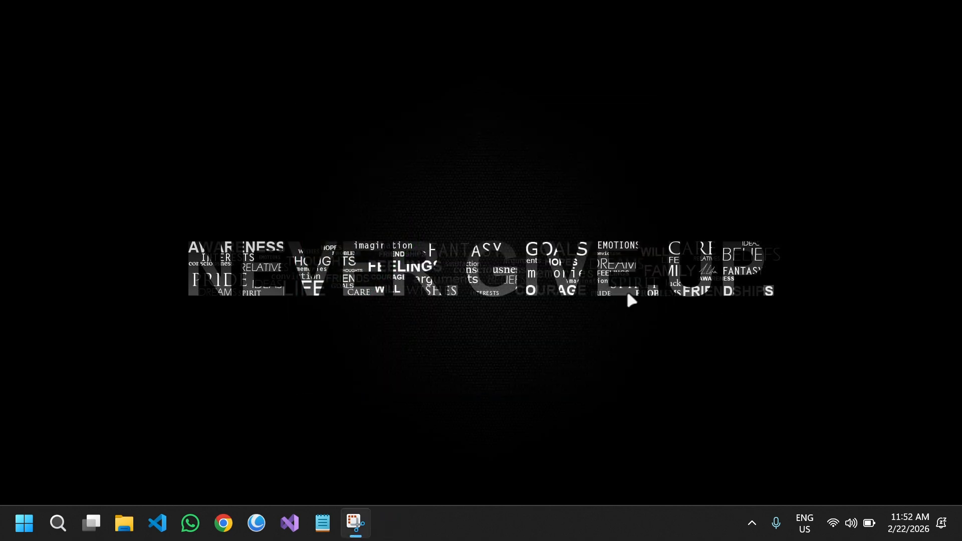
# Step: Launch the newly installed VMware Workstation 17 Player and move its window toward the middle of the desktop
pyautogui.press('super')
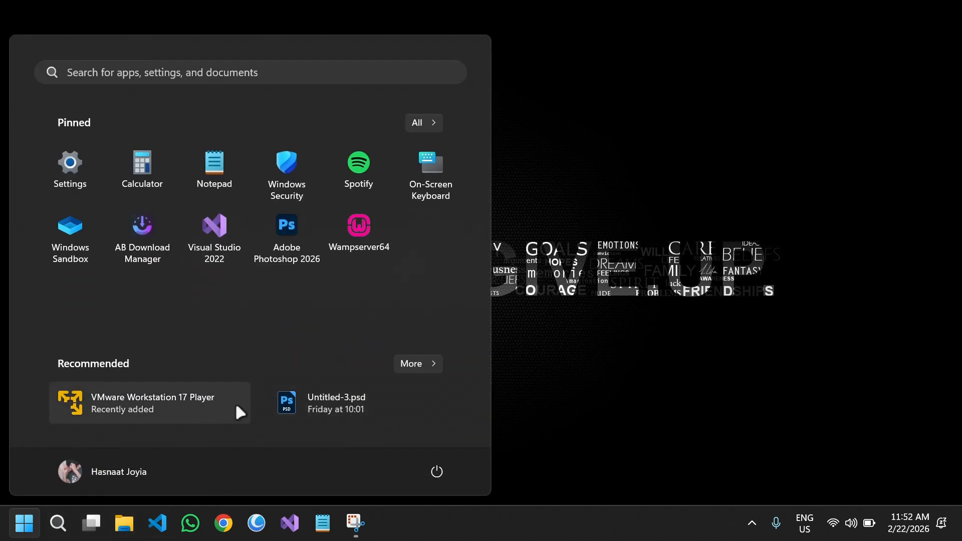
pyautogui.click(611, 287)
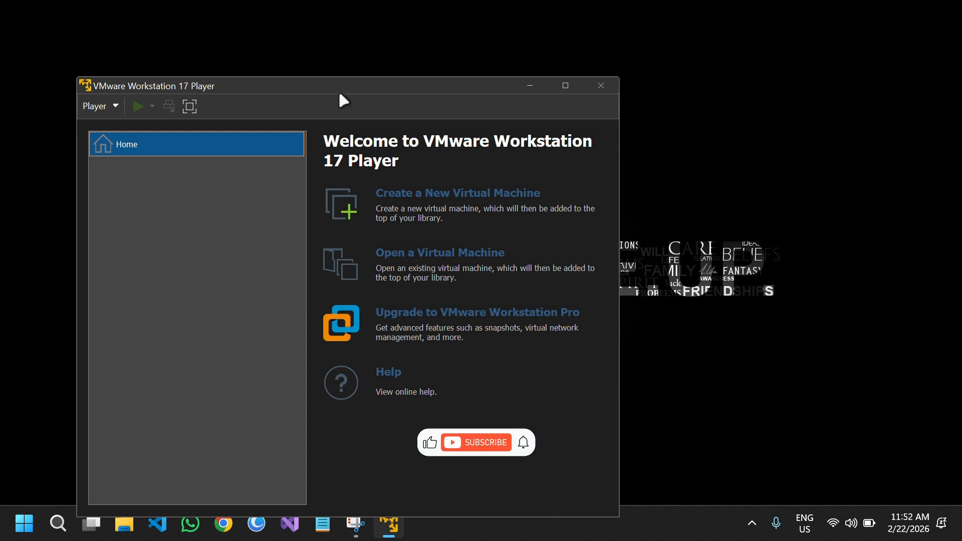
pyautogui.moveTo(339, 93); pyautogui.dragTo(423, 52)
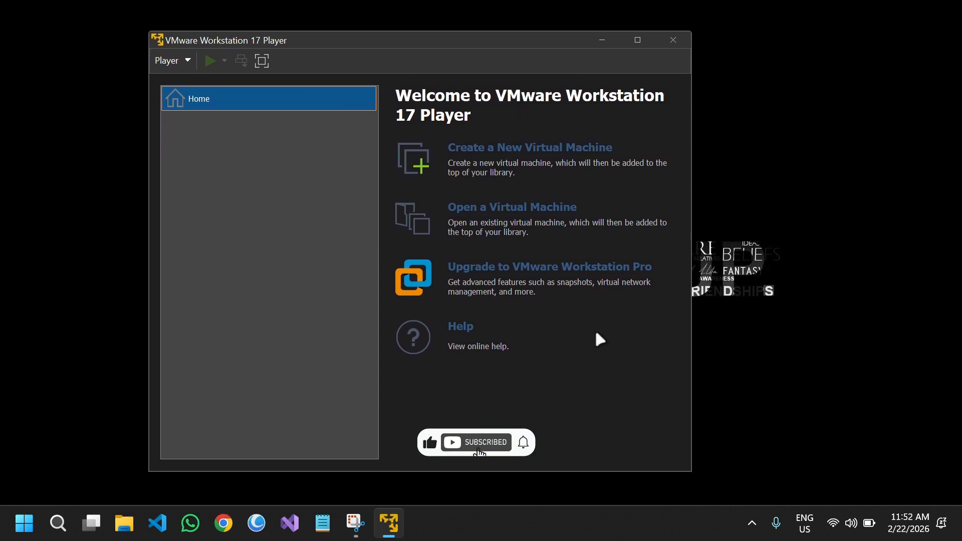
# Step: View the first page of the New Virtual Machine Wizard, dismiss it and close VMware Workstation 17 Player
pyautogui.click(519, 151)
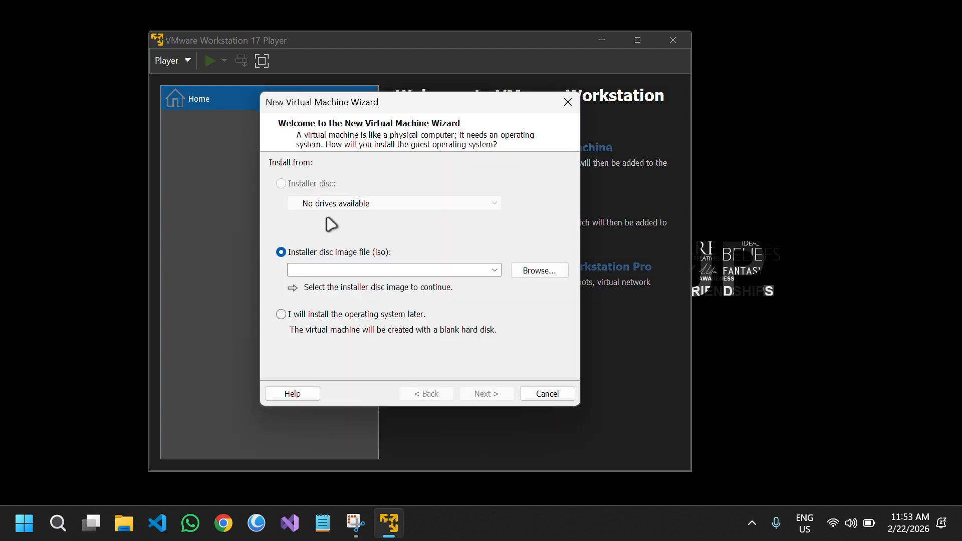
pyautogui.click(568, 102)
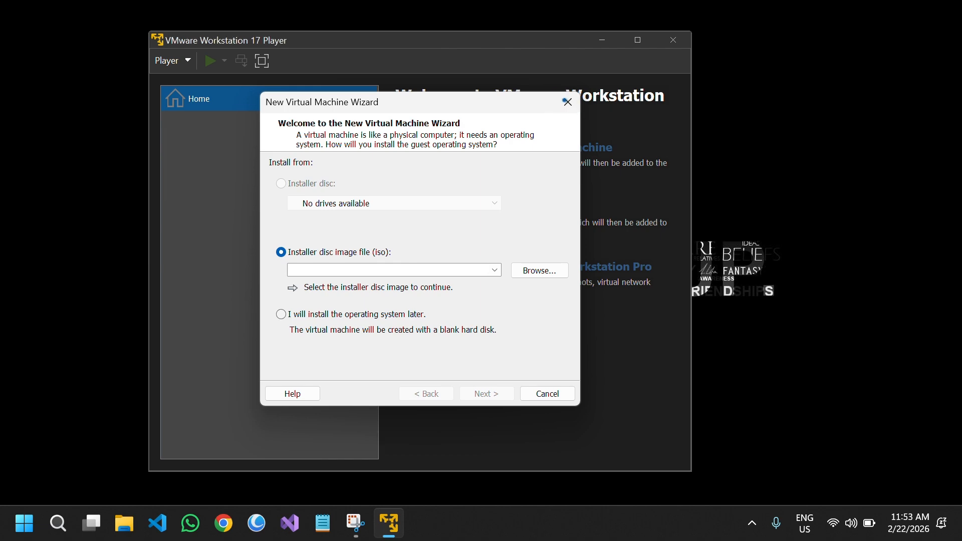
pyautogui.click(674, 38)
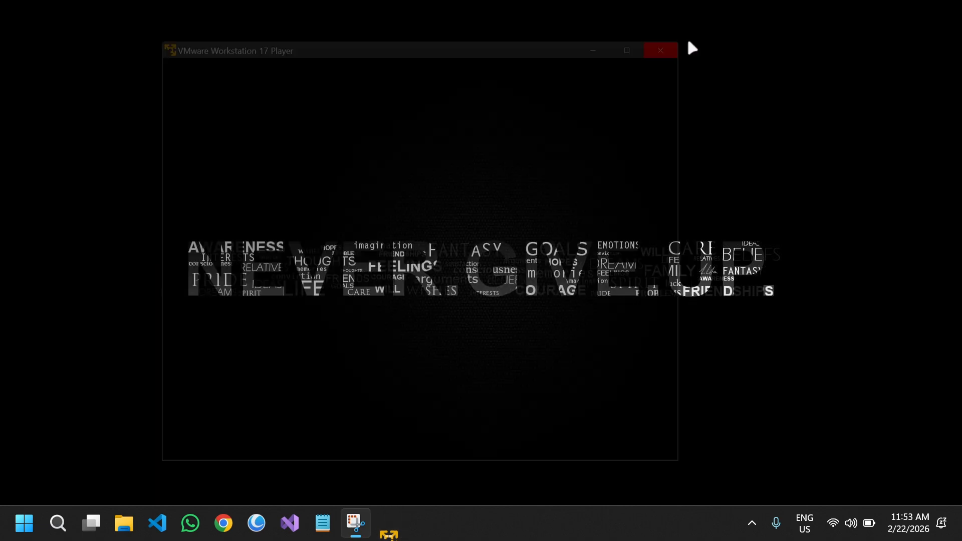